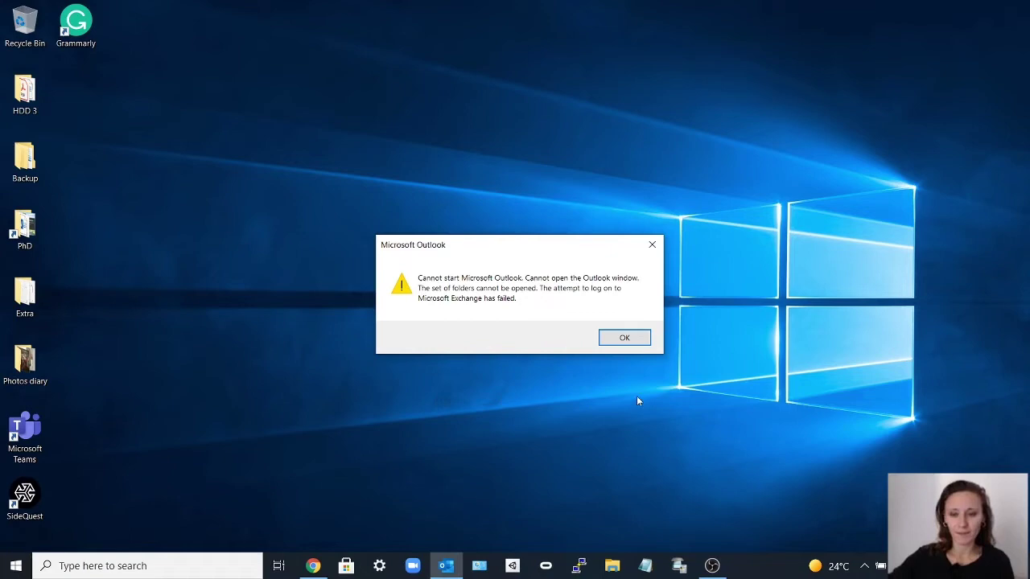
Dismiss the Outlook error and run 'Outlook /safe' from the Windows Run dialog.
{"action": "left_click", "coordinate": [625, 337]}
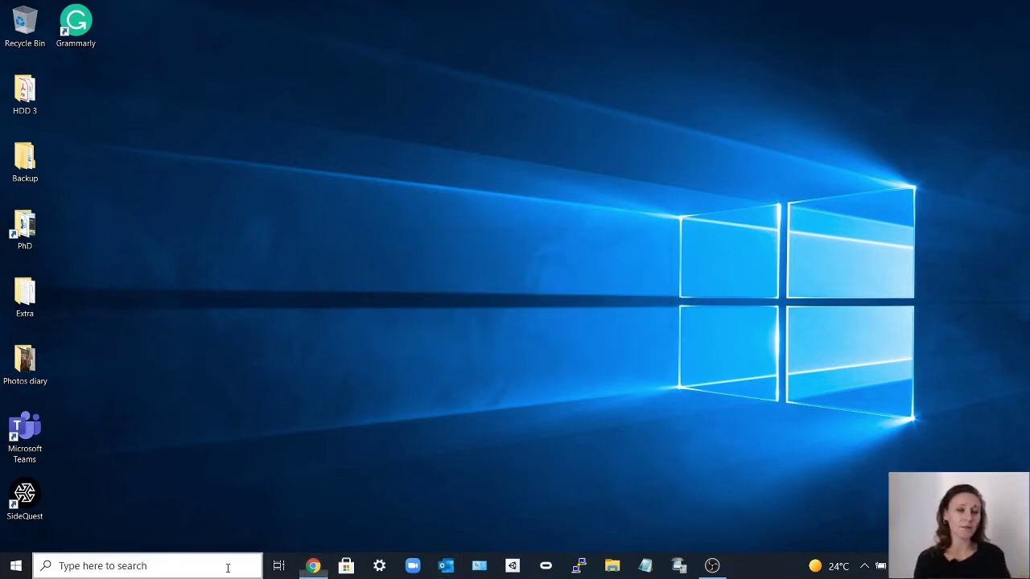
{"action": "left_click", "coordinate": [228, 568]}
{"action": "type", "text": "run"}
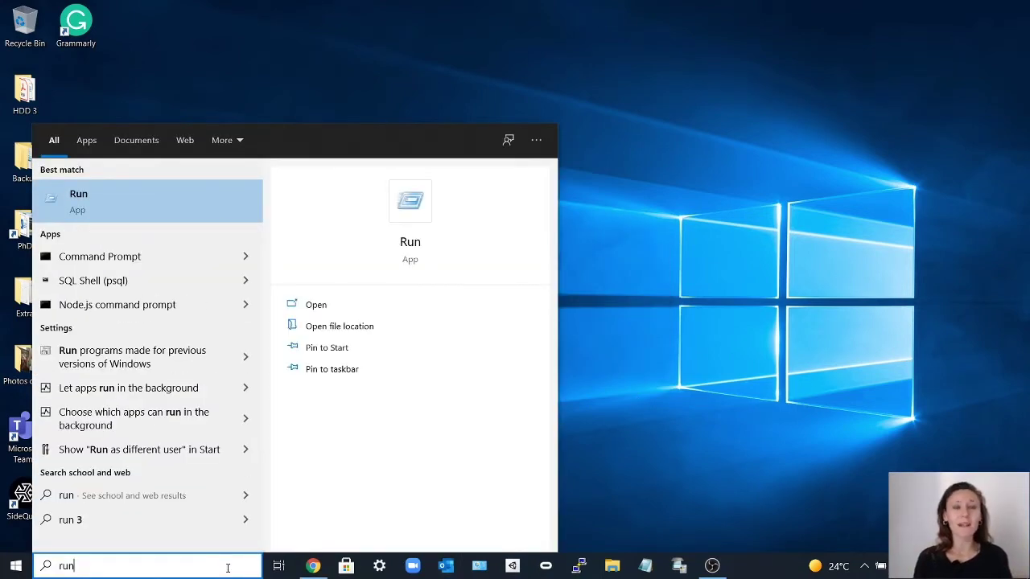
{"action": "left_click", "coordinate": [239, 194]}
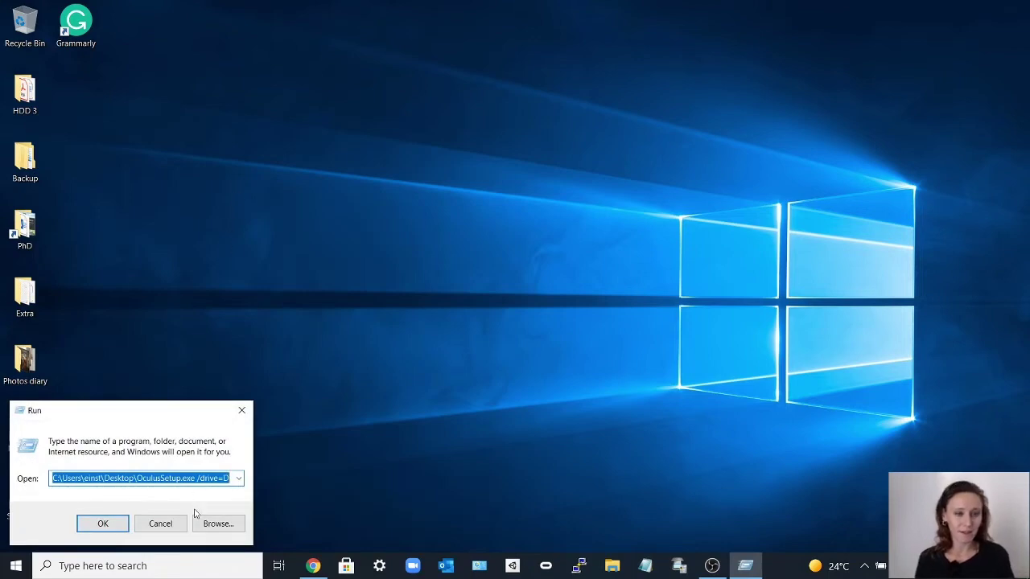
{"action": "key", "text": "BackSpace"}
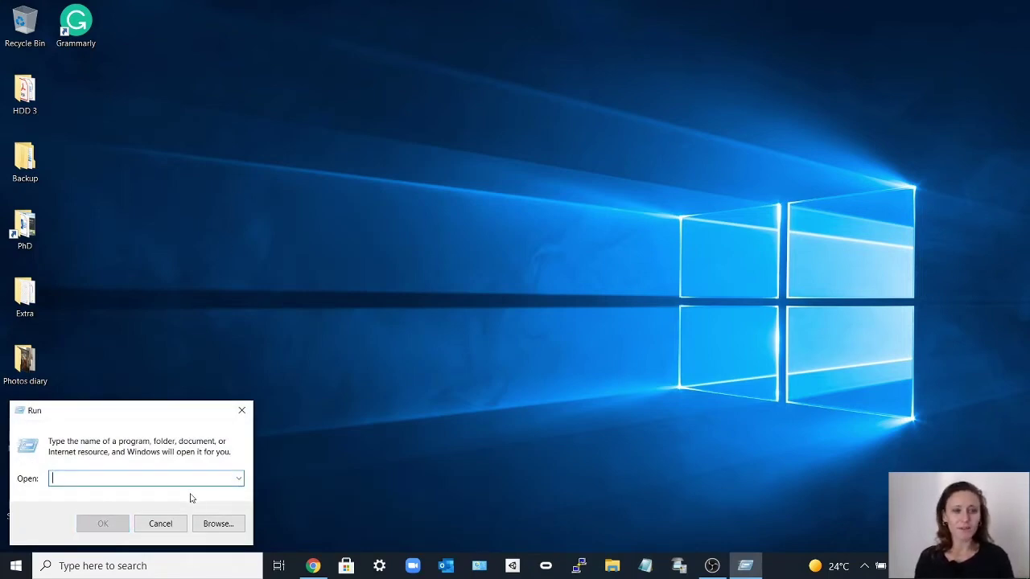
{"action": "type", "text": "Outlook"}
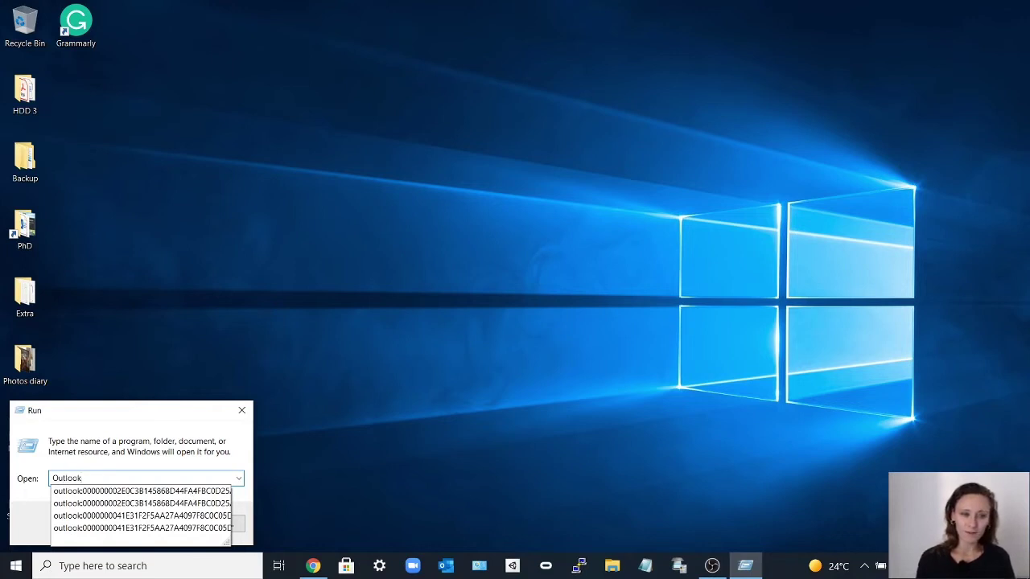
{"action": "type", "text": " /safe"}
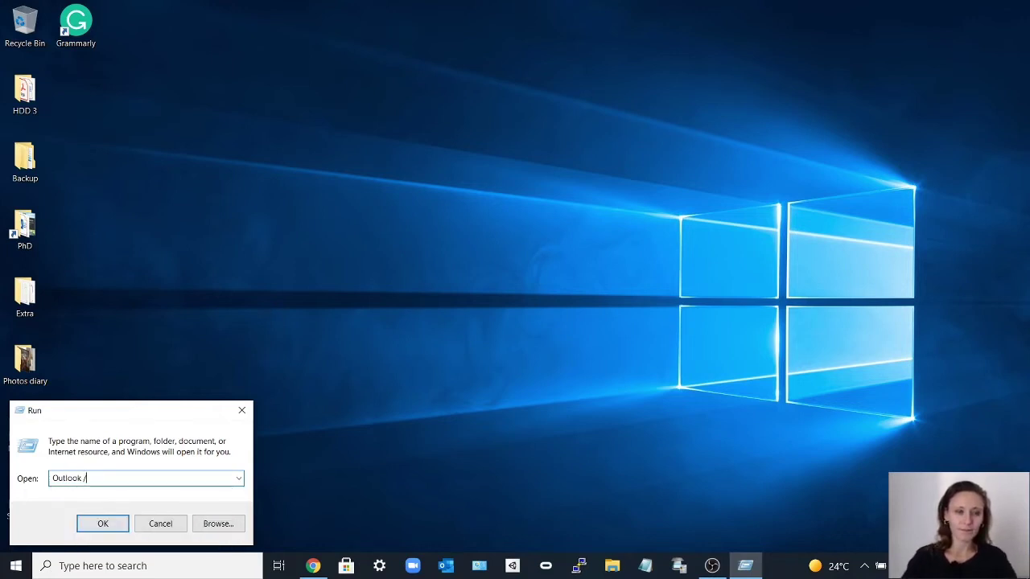
{"action": "left_click", "coordinate": [108, 530]}
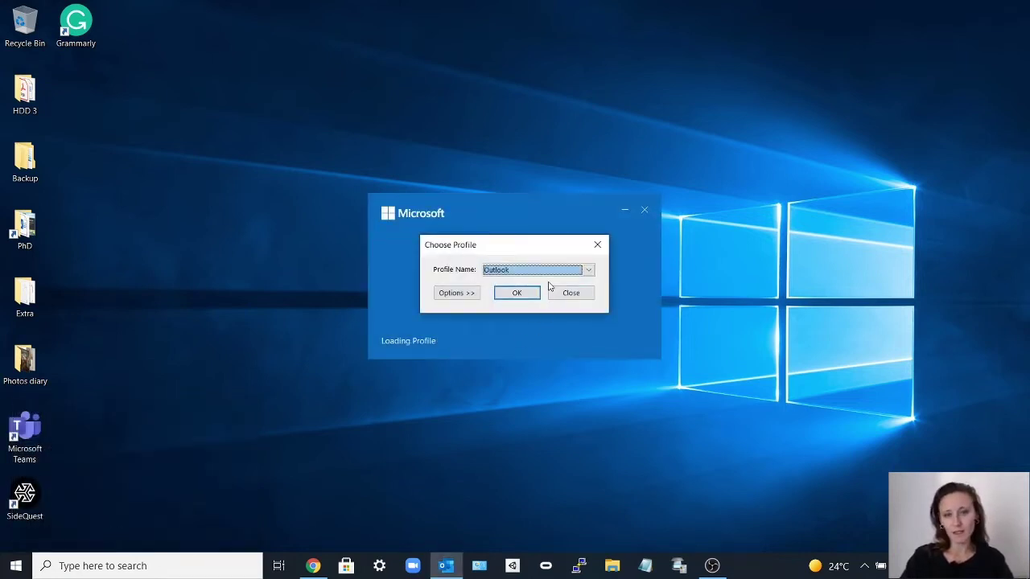
Choose the 'Outlook' profile in Choose Profile, expand its options, and start Outlook with it.
{"action": "left_click", "coordinate": [589, 271]}
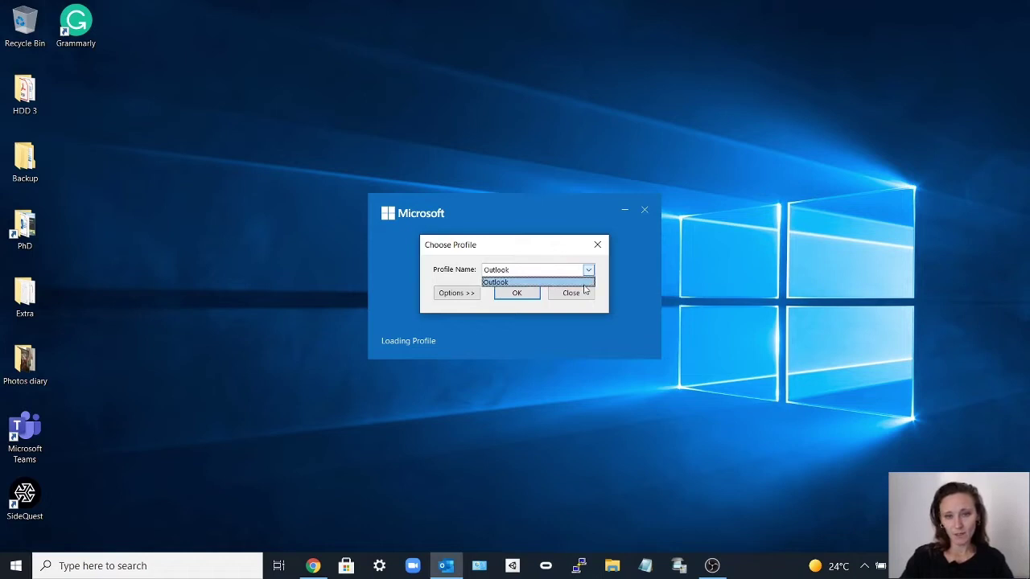
{"action": "left_click", "coordinate": [586, 283]}
{"action": "left_click", "coordinate": [474, 294]}
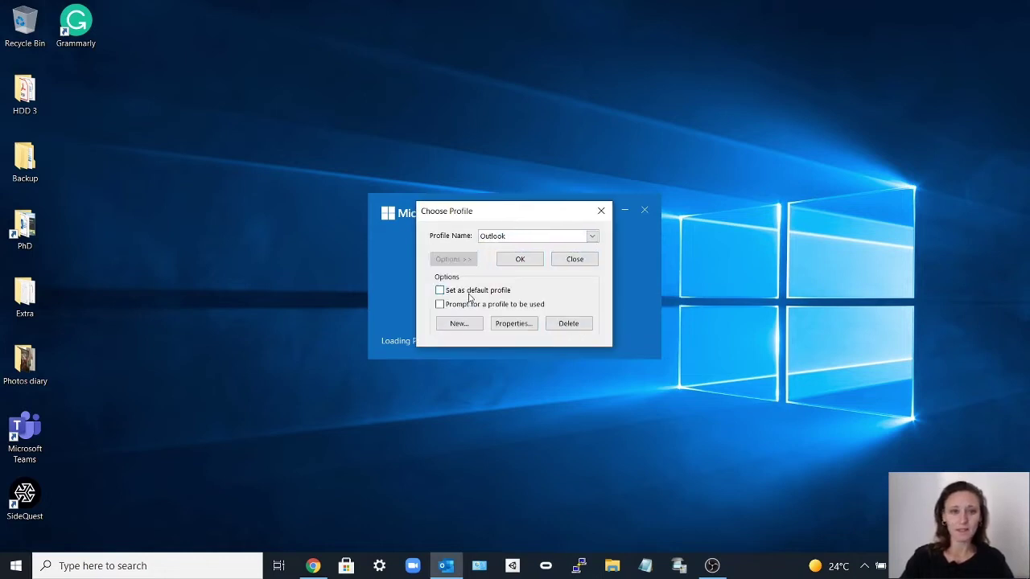
{"action": "left_click", "coordinate": [519, 259]}
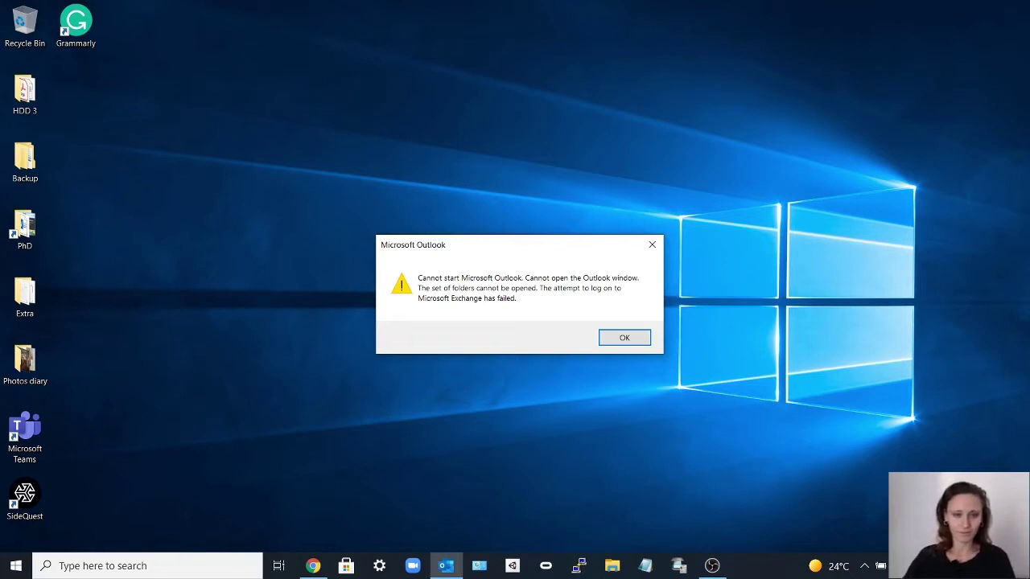
Dismiss the logon error, open Mail (Microsoft Outlook) in Control Panel and show its profiles.
{"action": "left_click", "coordinate": [625, 339]}
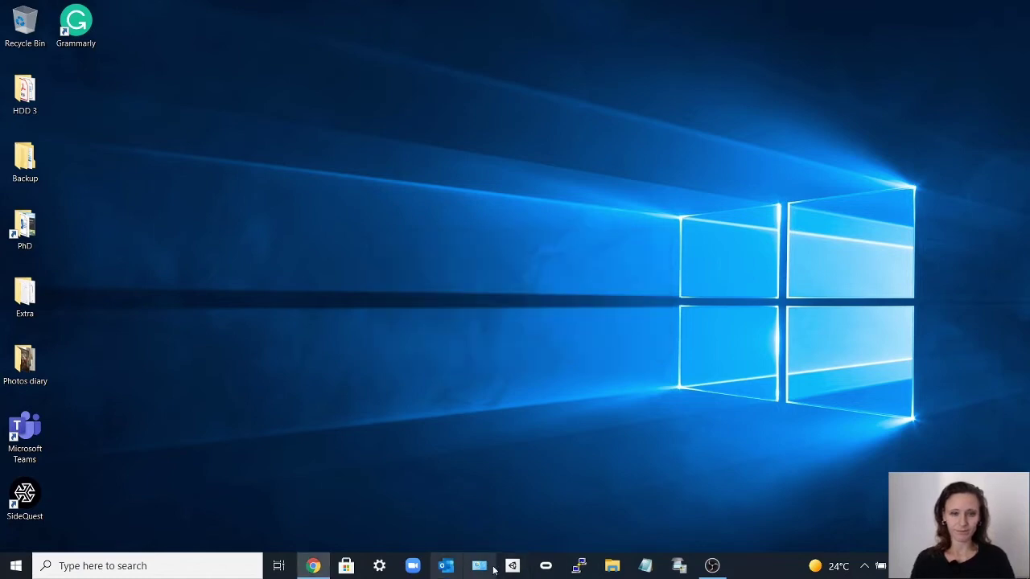
{"action": "left_click", "coordinate": [492, 567]}
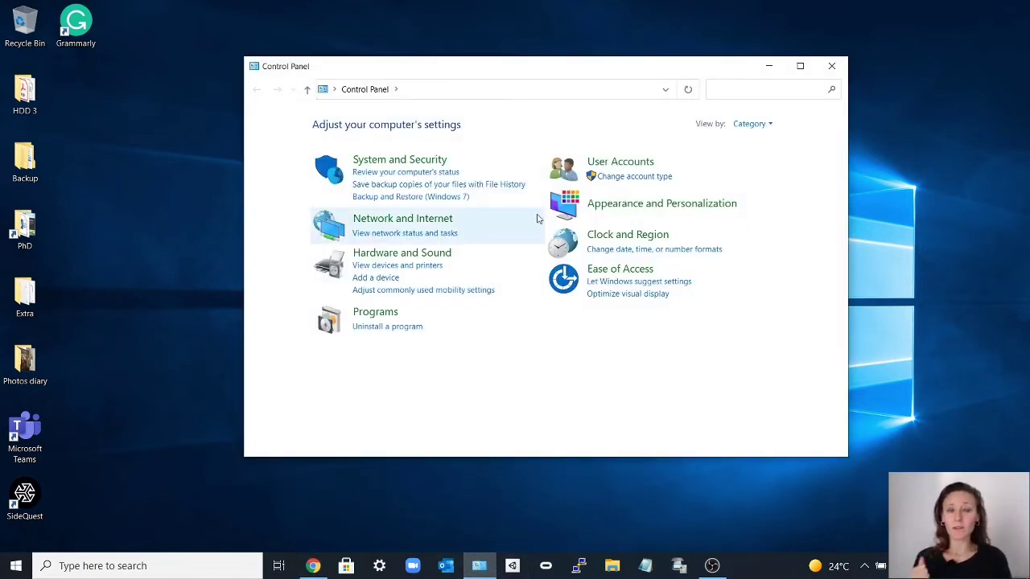
{"action": "type", "text": "mail"}
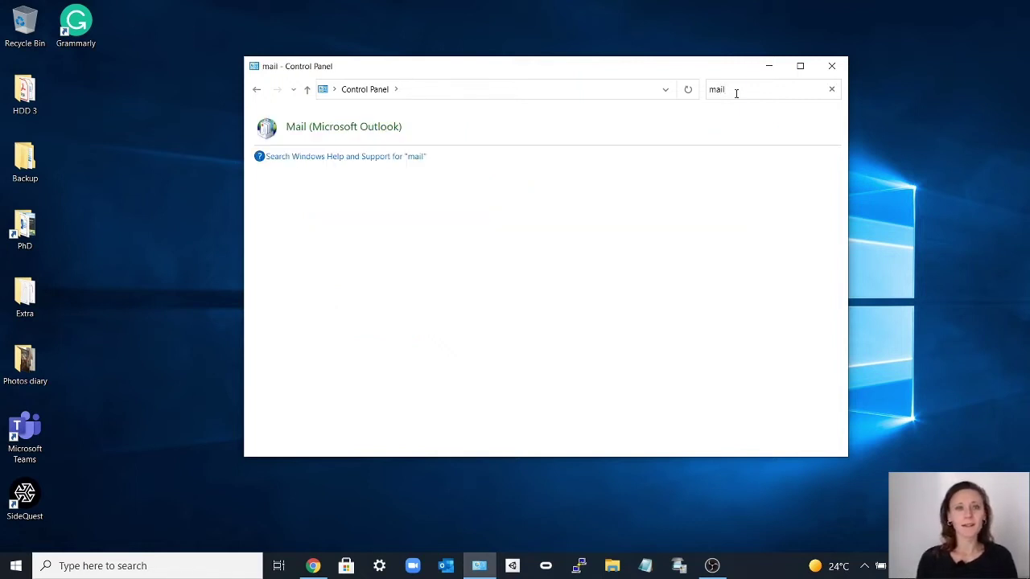
{"action": "left_click", "coordinate": [382, 129]}
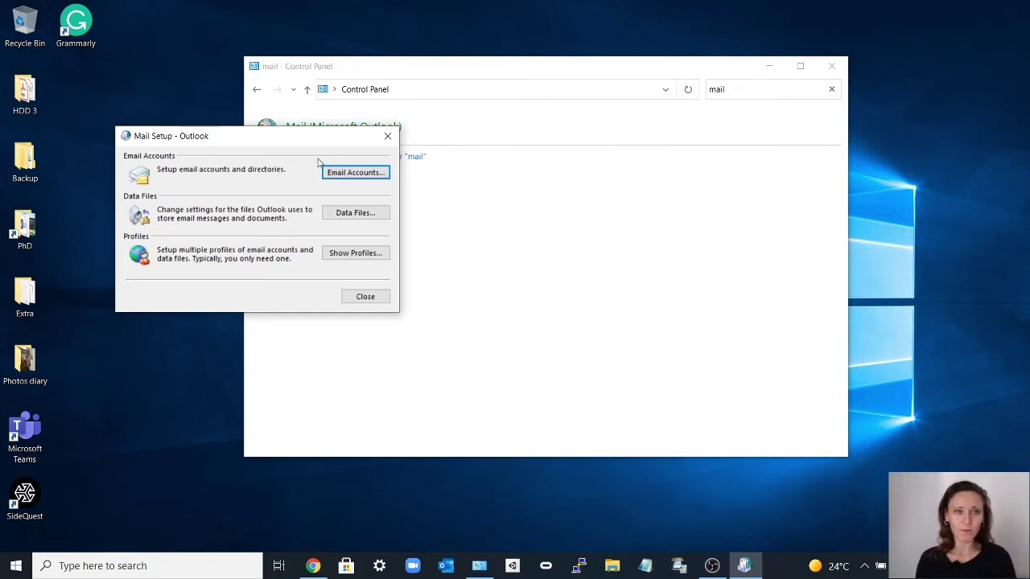
{"action": "left_click", "coordinate": [349, 261]}
{"action": "left_click_drag", "start_coordinate": [271, 121], "coordinate": [547, 137]}
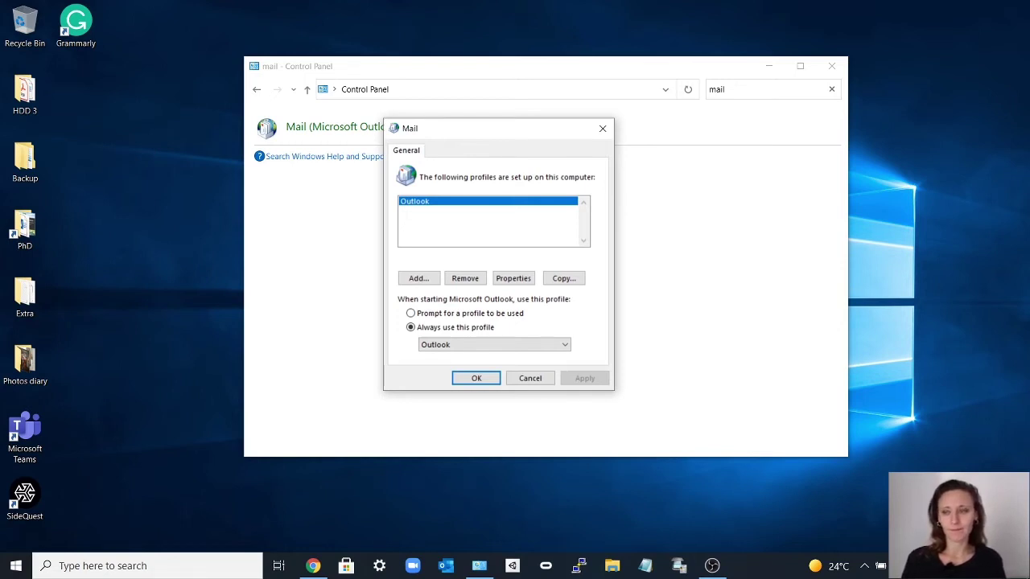
Add a new mail profile named New_Outlook.
{"action": "left_click", "coordinate": [417, 277]}
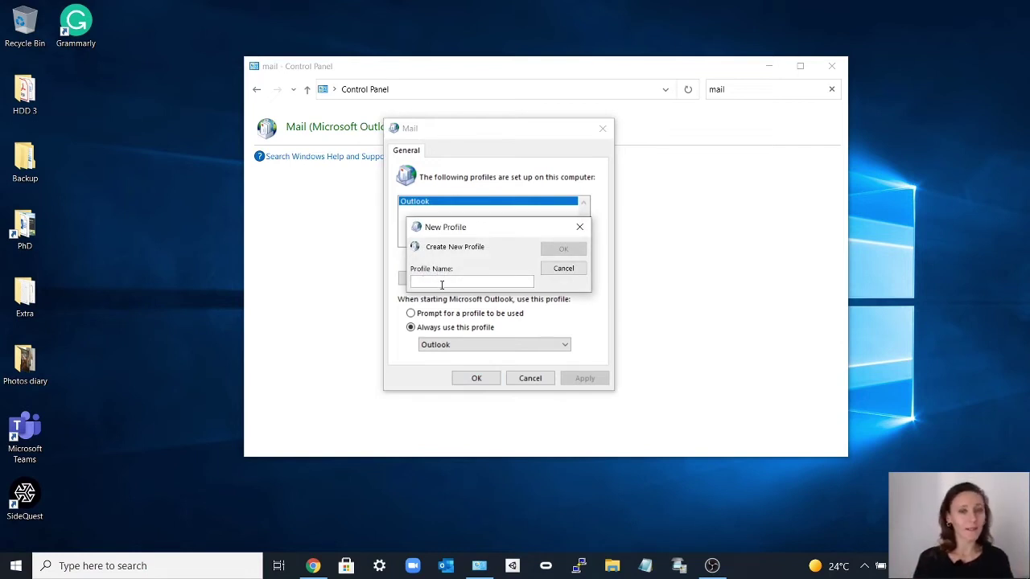
{"action": "type", "text": "N"}
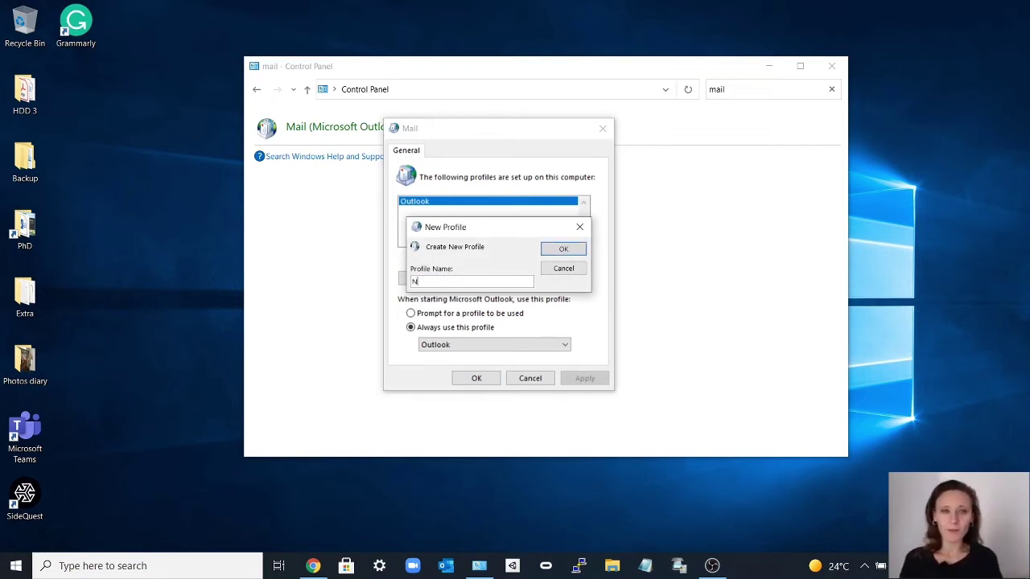
{"action": "type", "text": "ew_Outlook"}
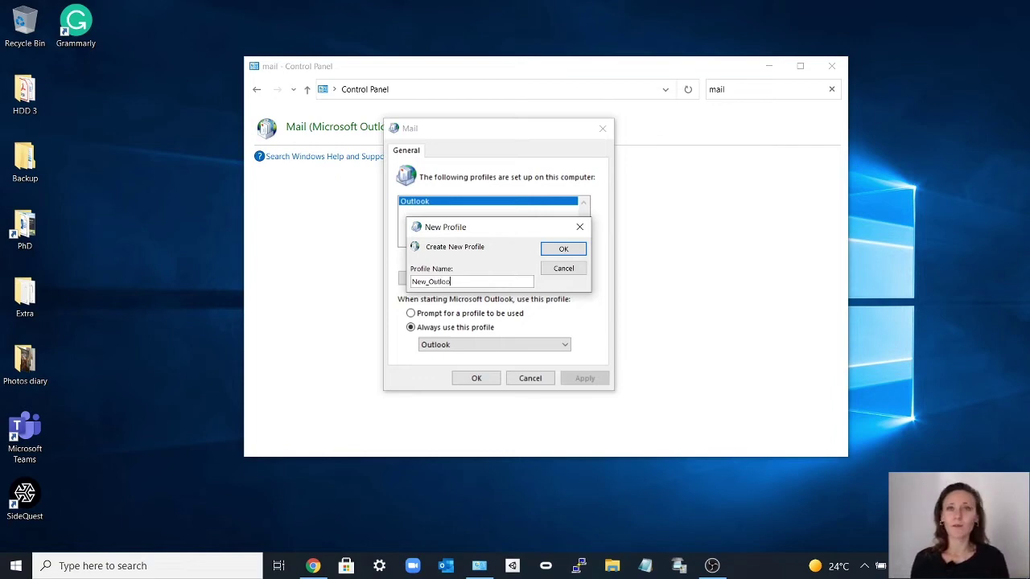
{"action": "key", "text": "Return"}
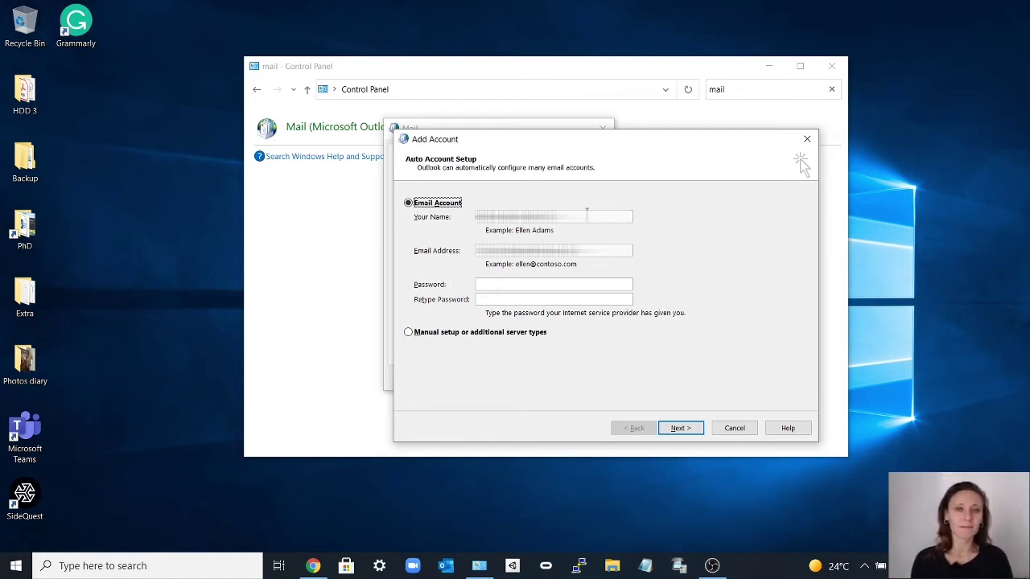
Enter the account password in both password fields and run the account configuration.
{"action": "left_click", "coordinate": [549, 284]}
{"action": "type", "text": "•••••••"}
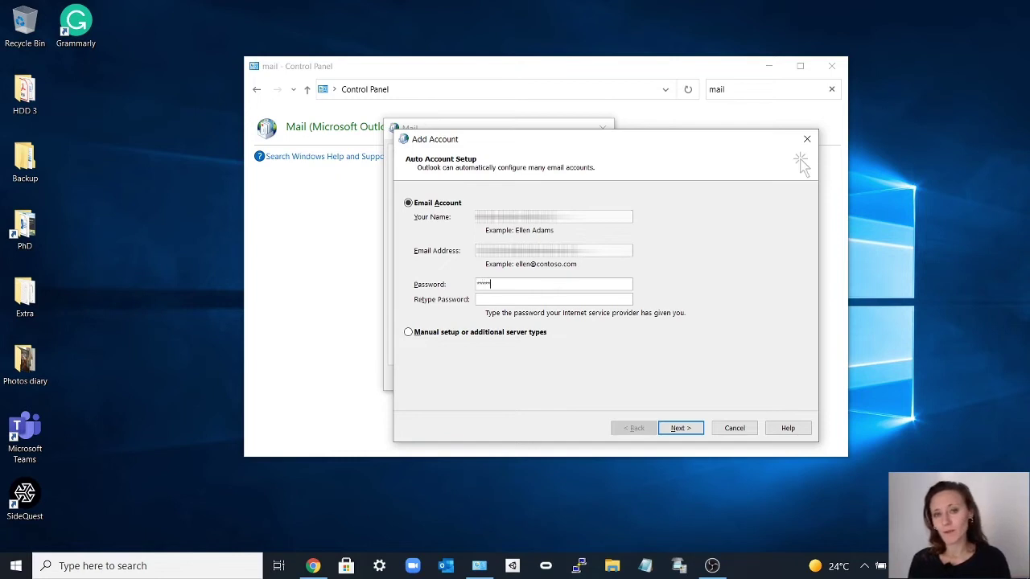
{"action": "key", "text": "Tab"}
{"action": "type", "text": "••••••"}
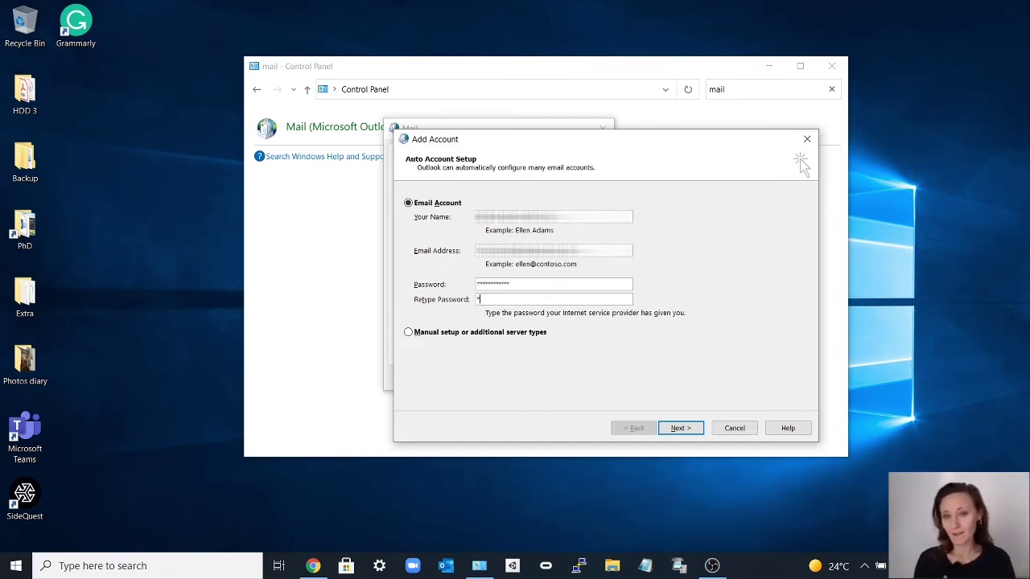
{"action": "type", "text": "•"}
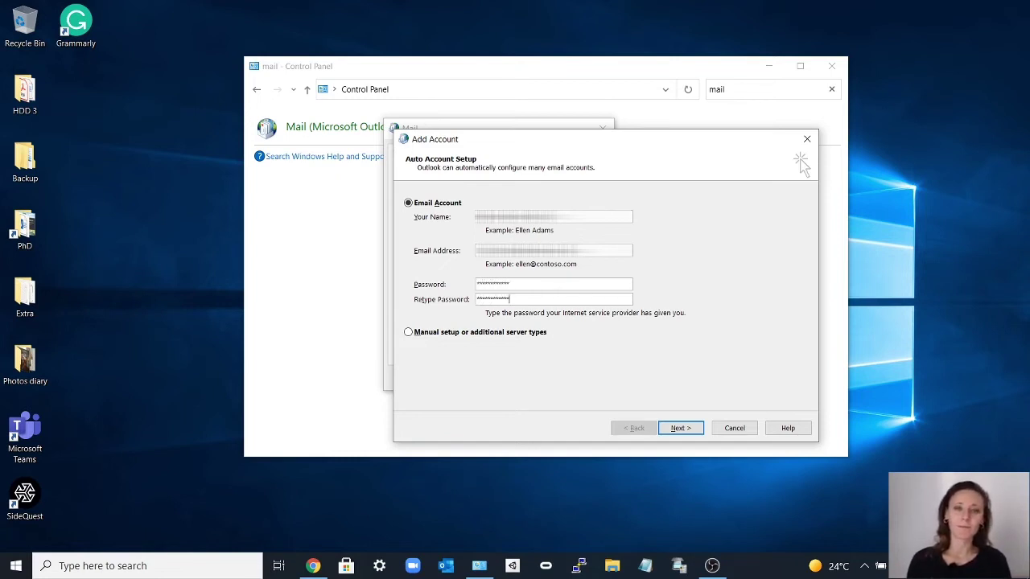
{"action": "left_click", "coordinate": [680, 430]}
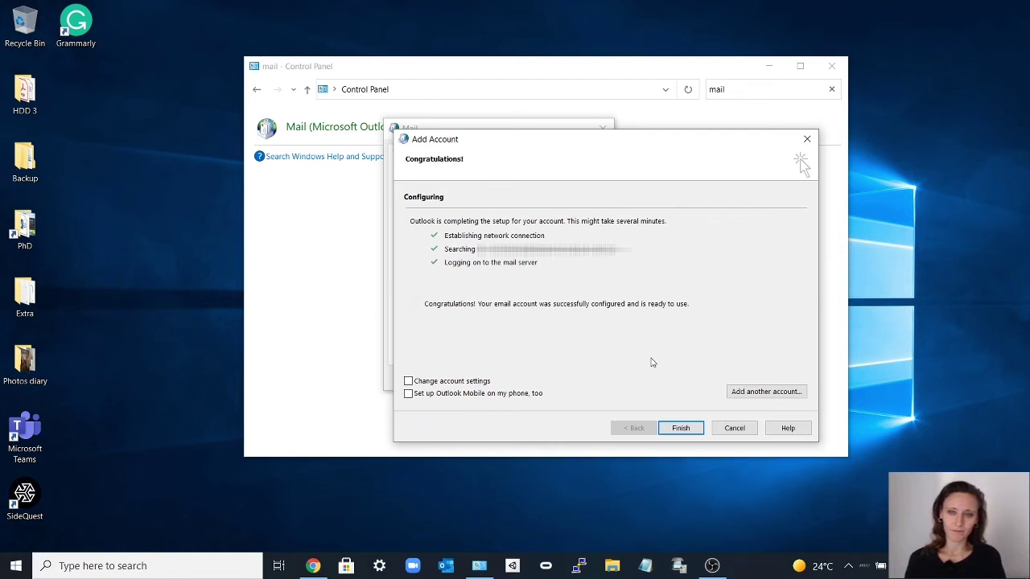
Finish the wizard, set 'Always use this profile' to New_Outlook, apply and close Mail.
{"action": "left_click", "coordinate": [679, 429]}
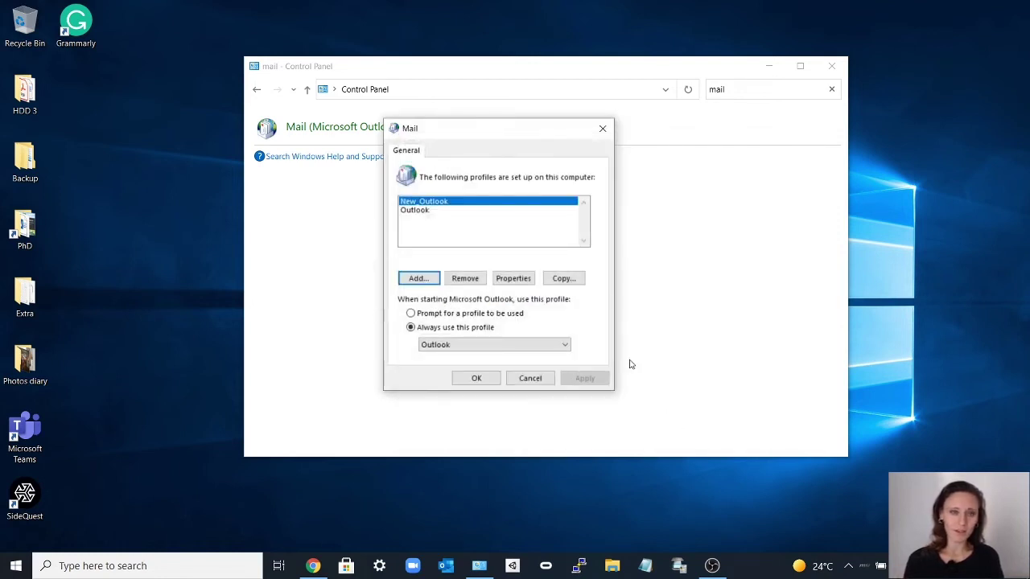
{"action": "left_click", "coordinate": [451, 345]}
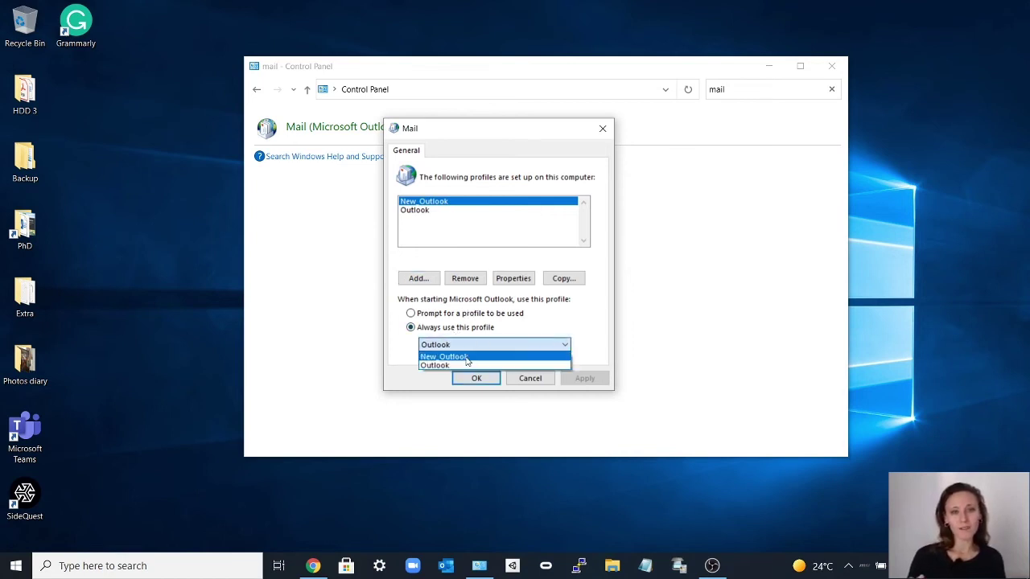
{"action": "left_click", "coordinate": [471, 356]}
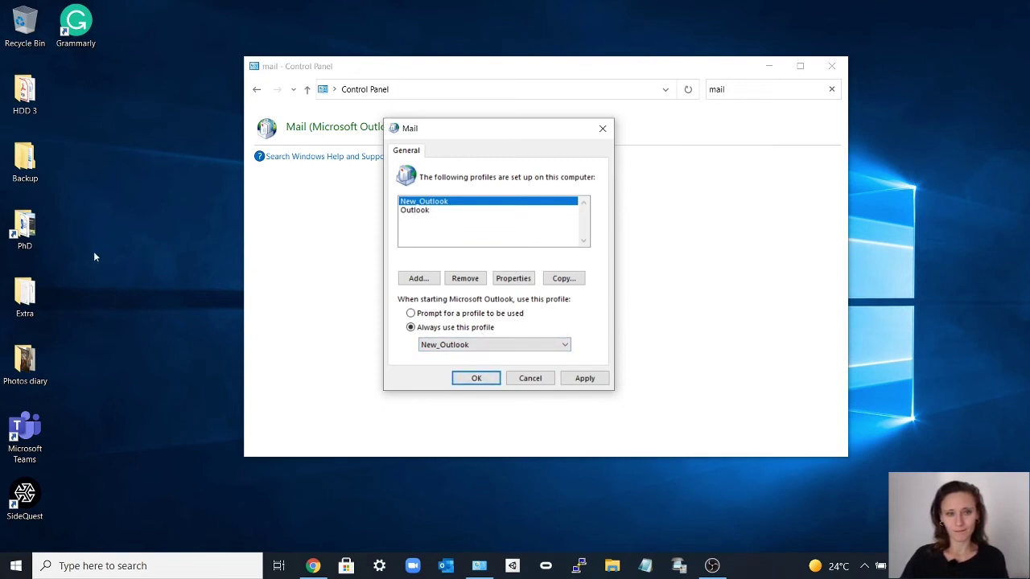
{"action": "left_click", "coordinate": [584, 378]}
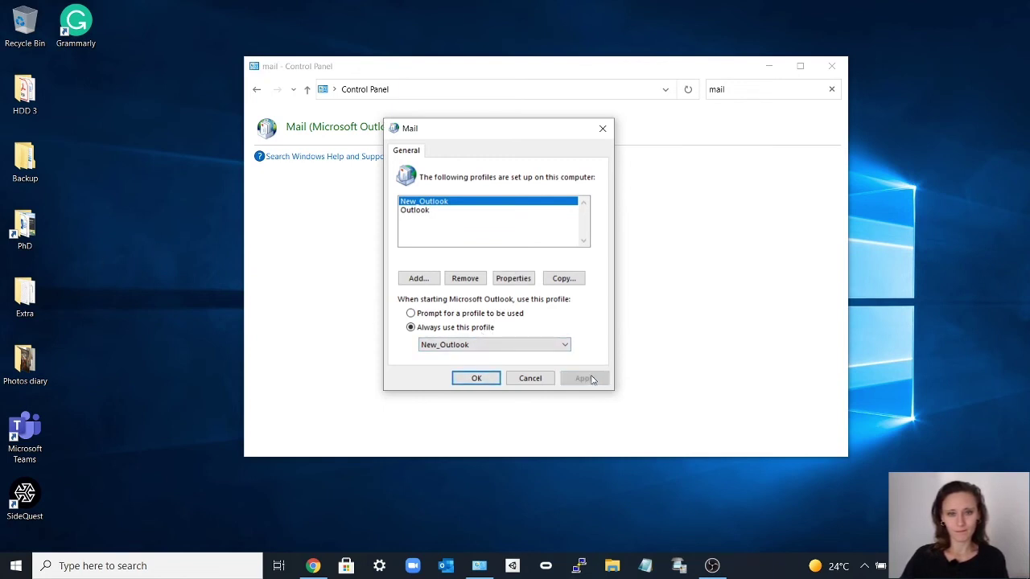
{"action": "left_click", "coordinate": [490, 378]}
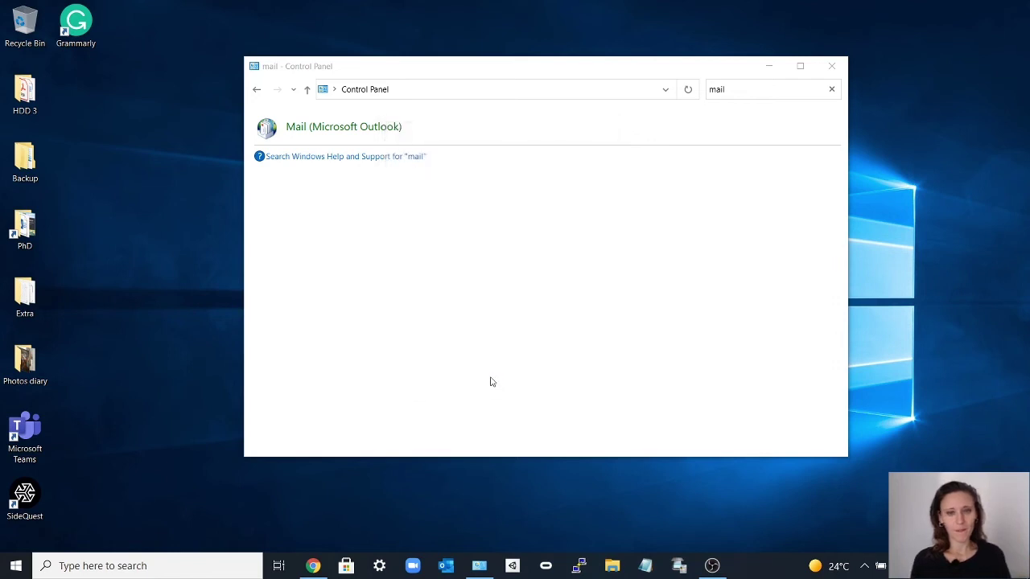
Relaunch Outlook from the taskbar and close the Control Panel window.
{"action": "left_click", "coordinate": [445, 566]}
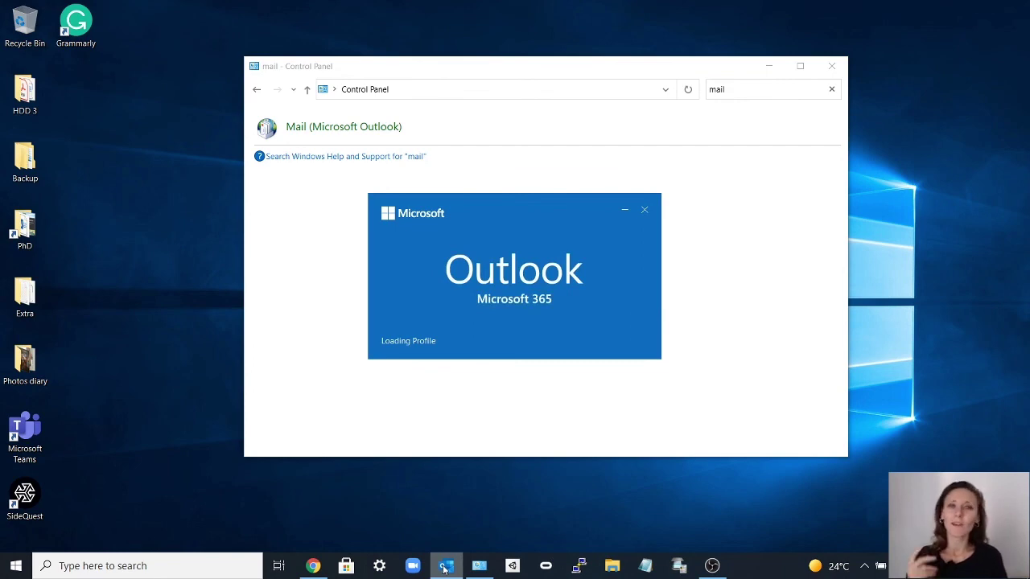
{"action": "left_click", "coordinate": [833, 69]}
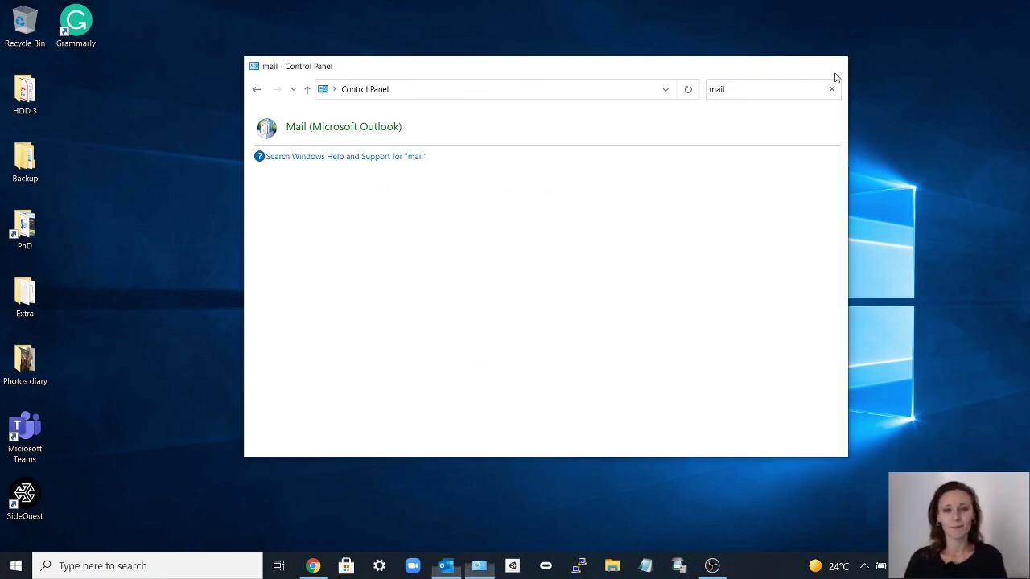